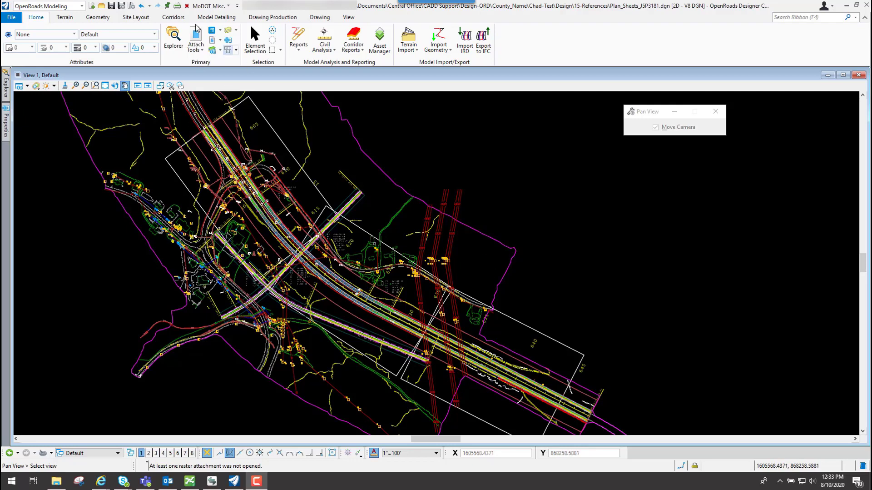
- Examine the reference files attached to the Default model
click(199, 43)
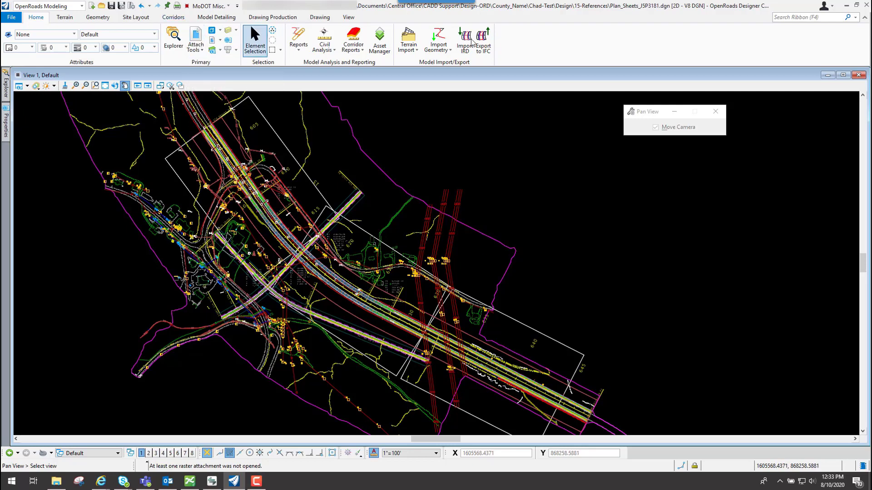
drag(736, 137, 231, 115)
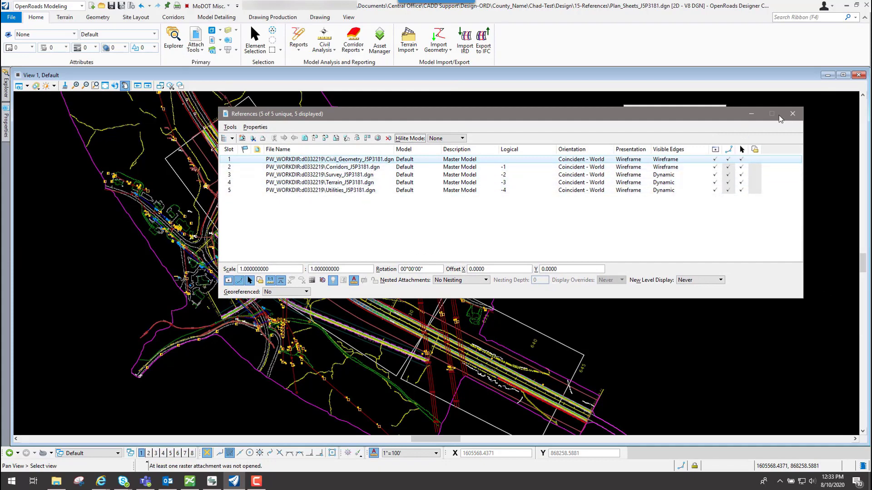
click(793, 114)
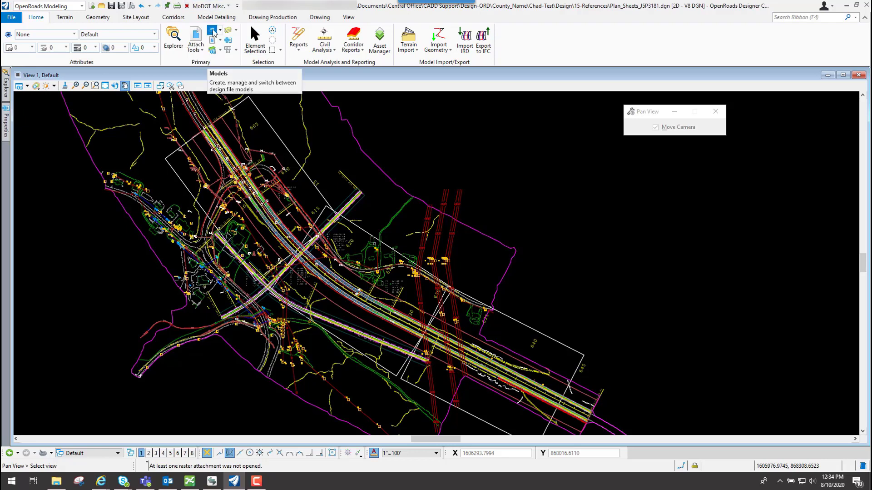
- Examine the drawing models and sheet models for Plan 1, Plan 2 and Plan 3 in the design file's model list
click(213, 34)
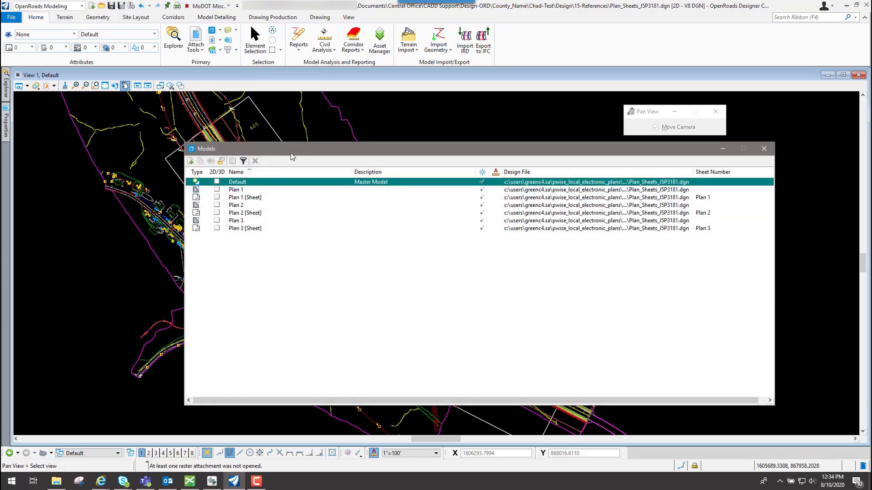
drag(309, 153, 536, 114)
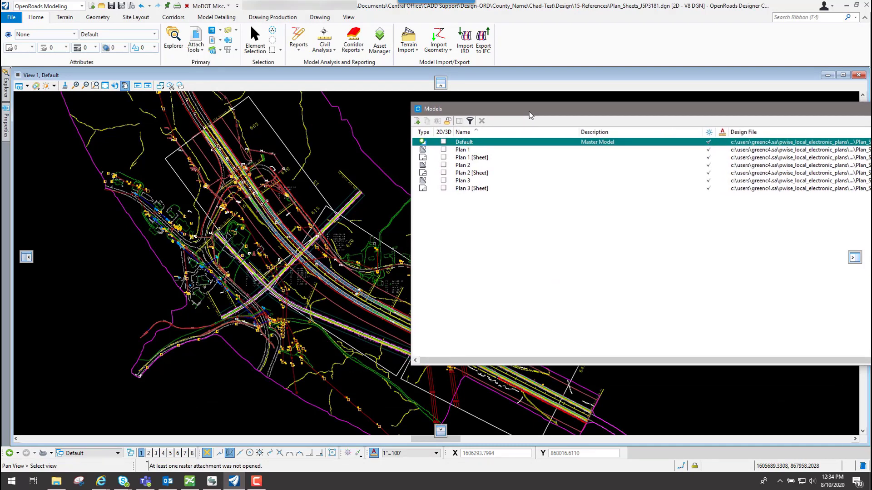
click(467, 150)
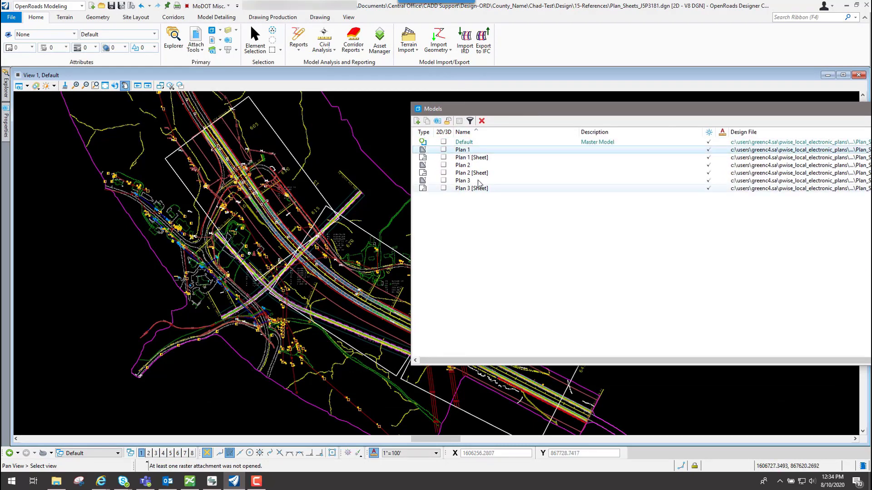
click(465, 165)
click(467, 182)
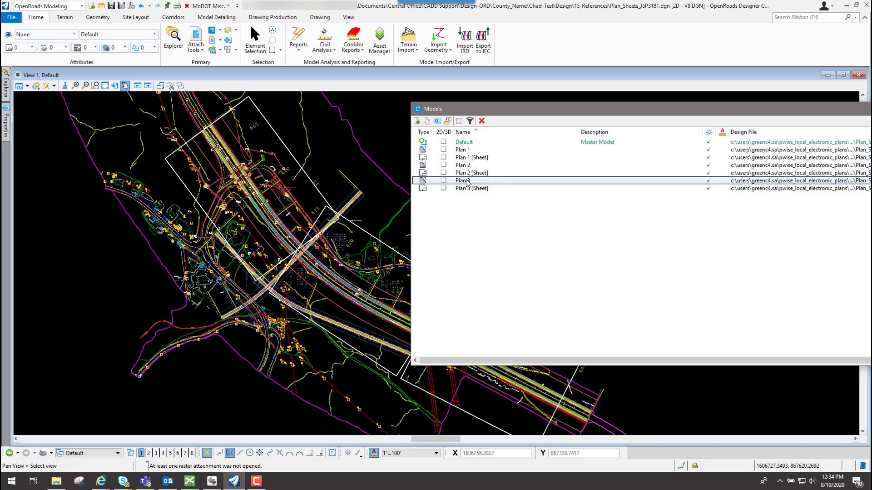
click(477, 158)
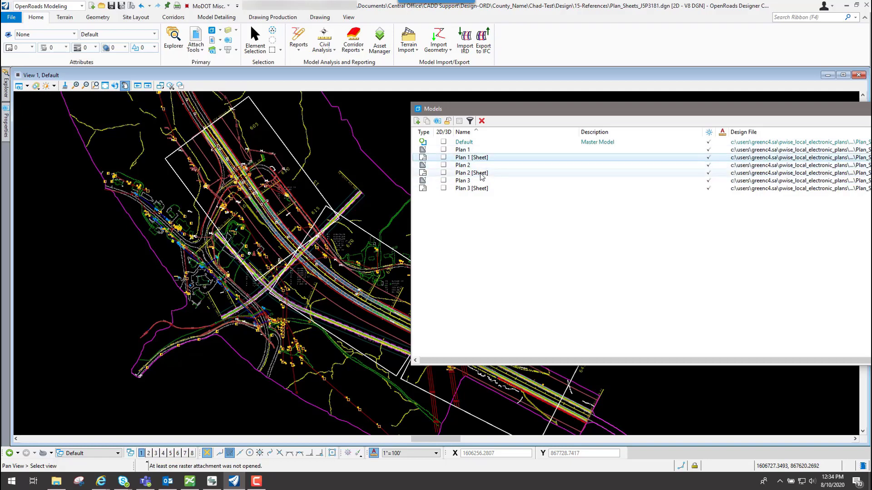
click(480, 173)
click(486, 188)
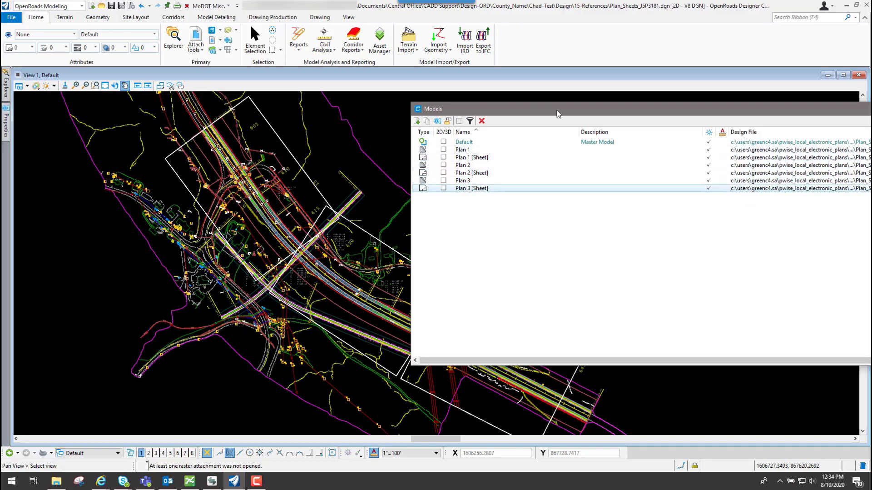
- Open the Plan 2 drawing model and dismiss the model list
drag(559, 114, 369, 112)
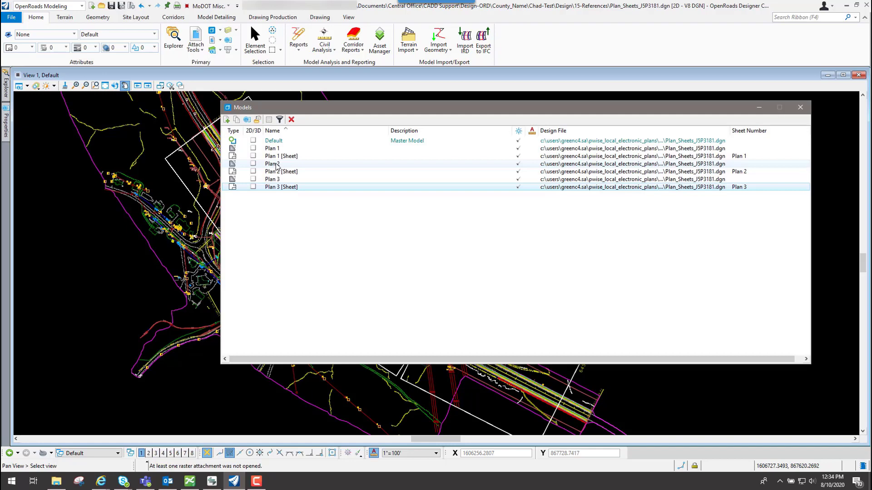
double_click(275, 164)
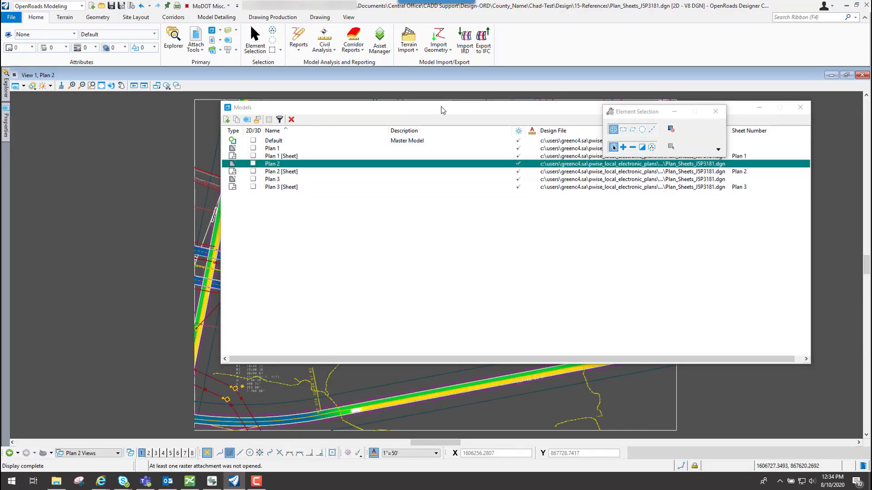
click(800, 108)
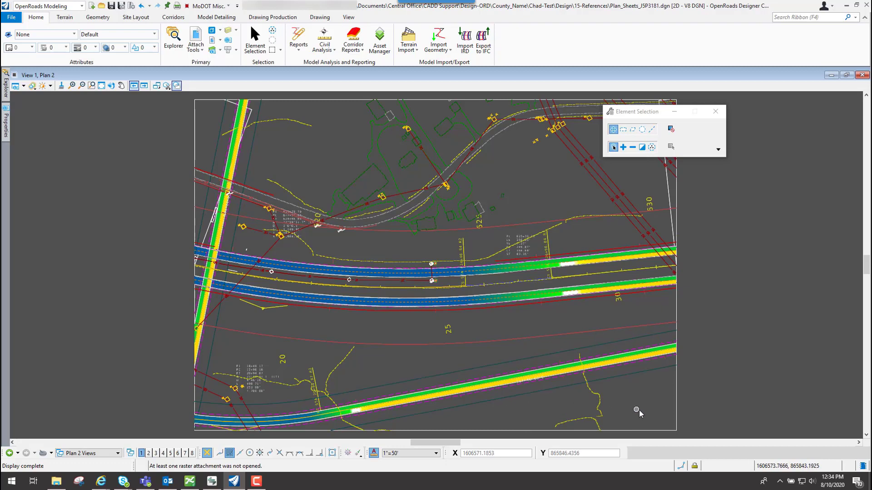
- Display the reference attachments of the Plan 2 drawing model and keep the plan's lower part uncovered
click(202, 52)
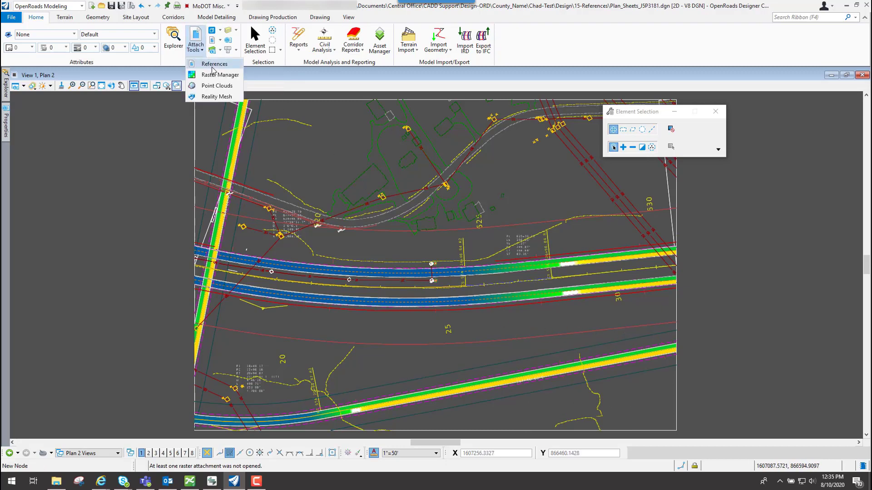
click(215, 66)
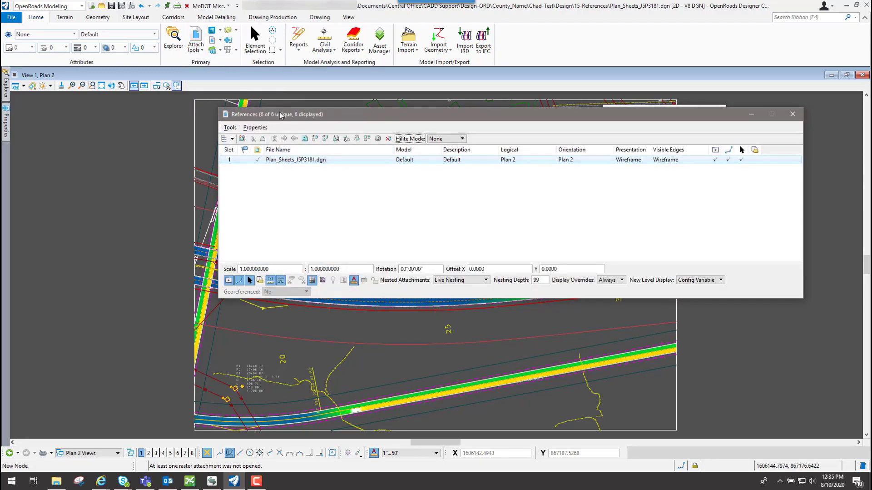
drag(280, 112, 141, 114)
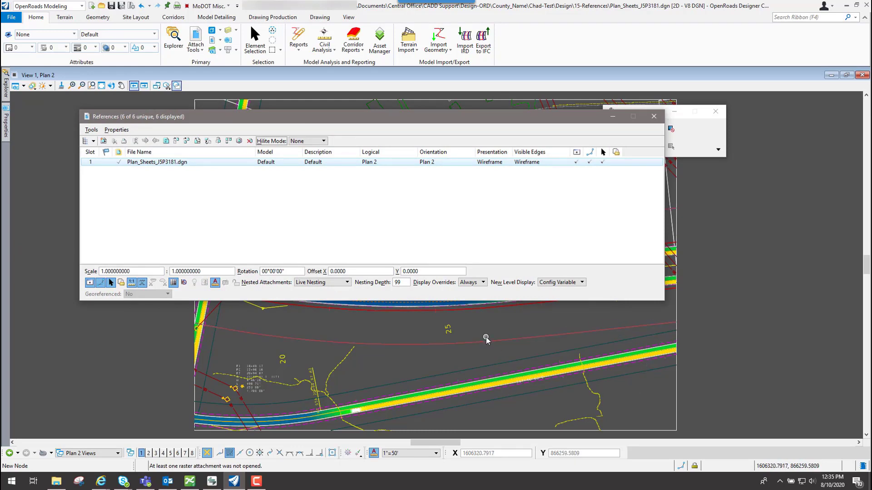
- Place a Block fence over the lower roadway in the lower-right area of the Plan 2 drawing
click(278, 51)
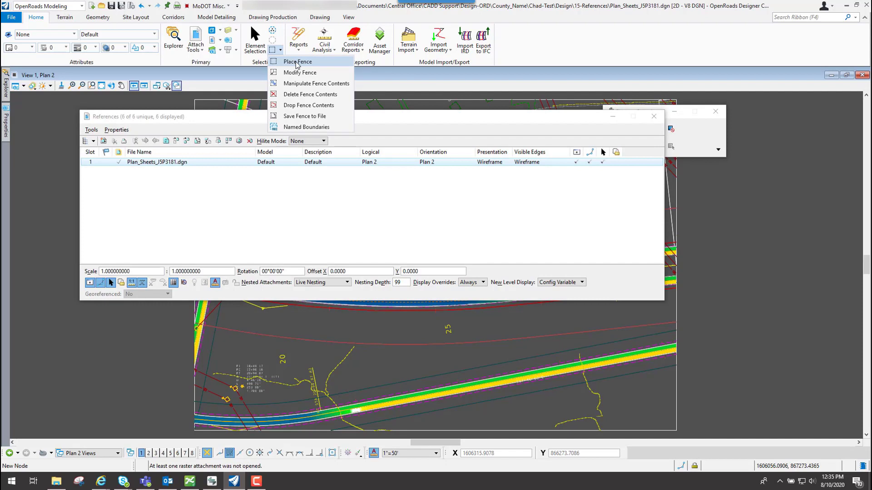
click(297, 62)
drag(641, 110, 520, 111)
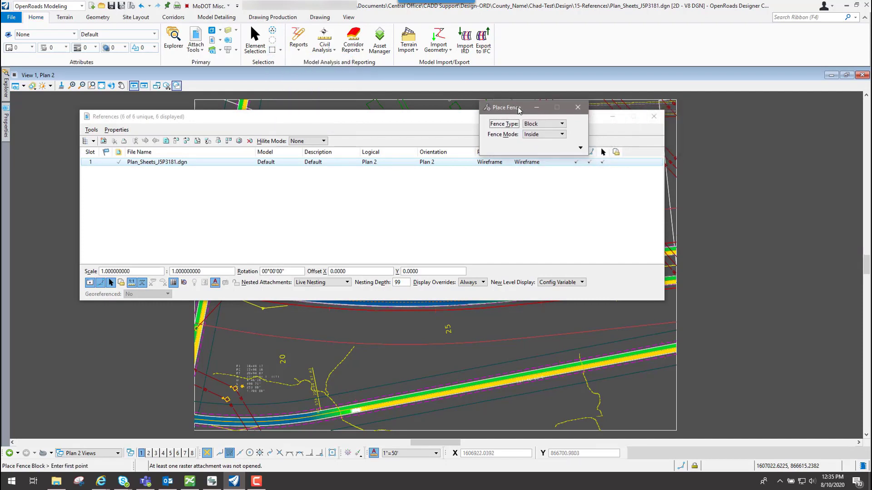
click(540, 125)
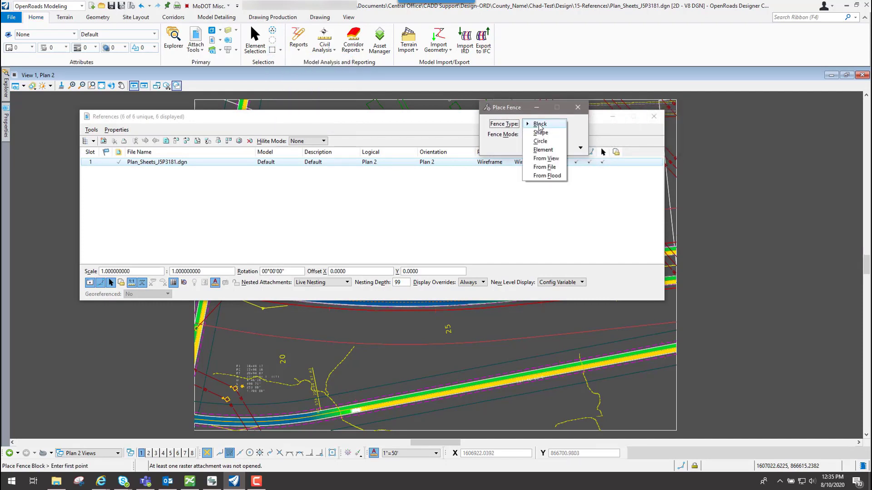
click(539, 126)
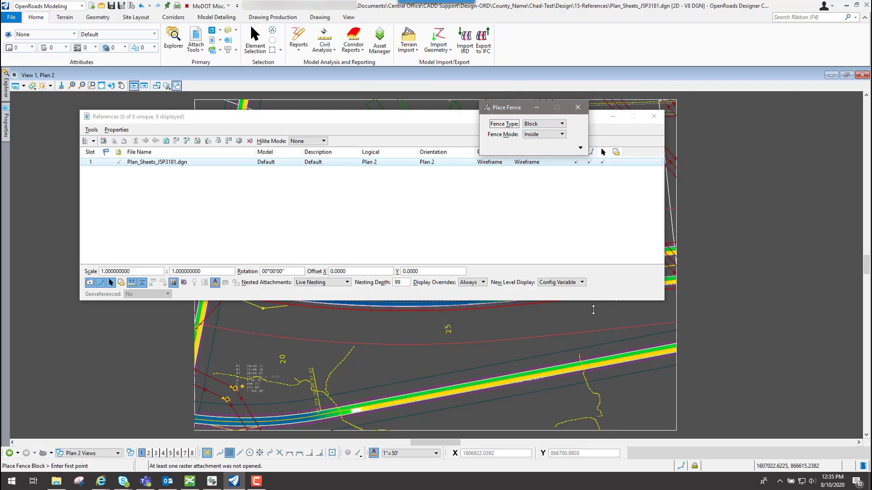
click(480, 325)
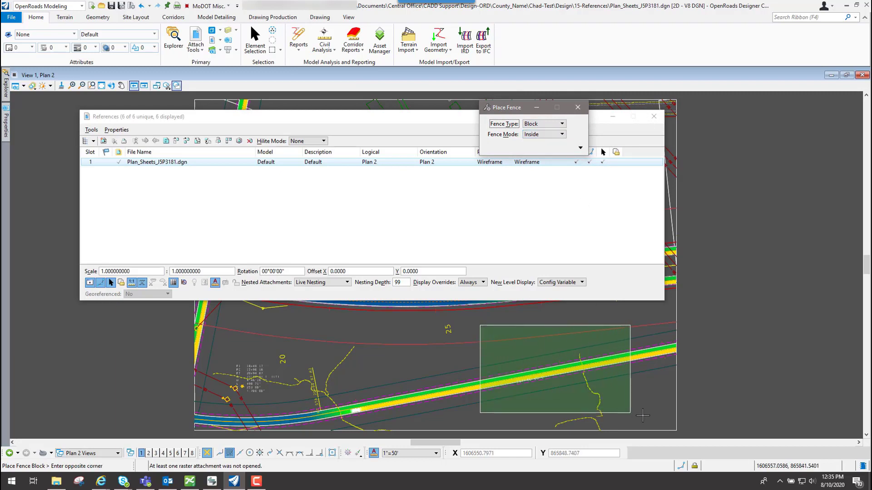
click(658, 417)
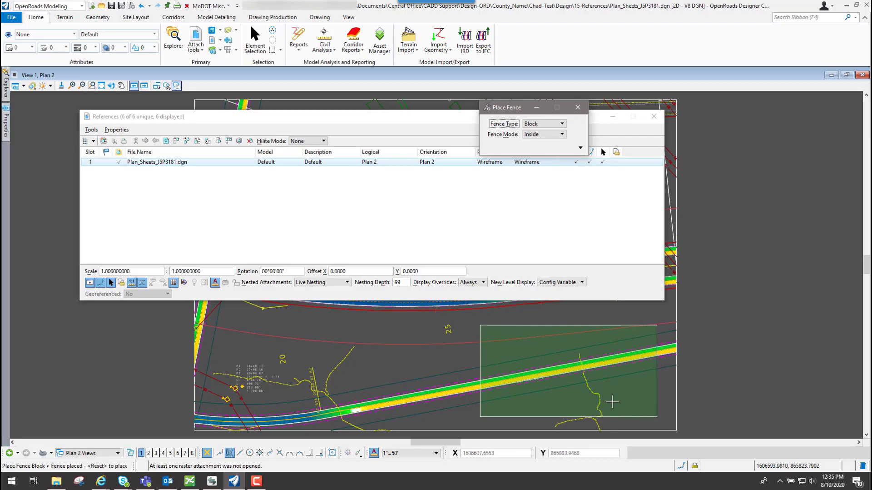
click(580, 109)
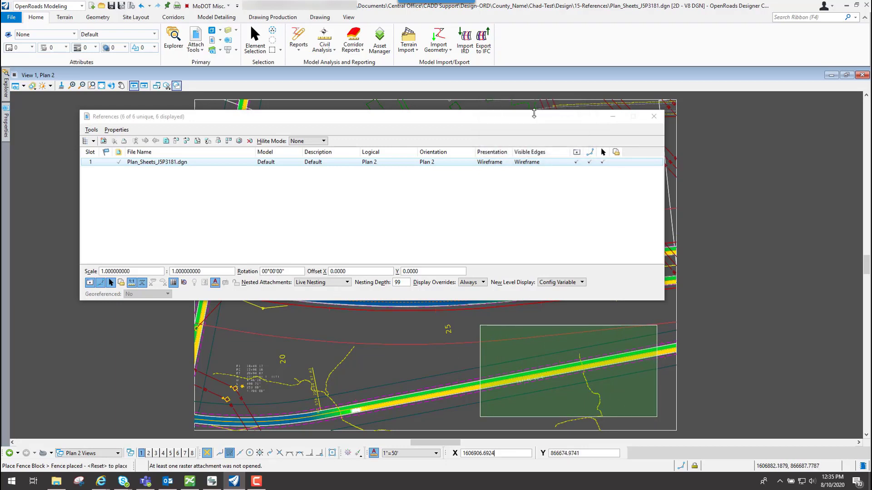
- Apply a clip mask to the Plan_Sheets_J5P3181.dgn reference using the placed fence, and close the reference list
drag(443, 118, 428, 105)
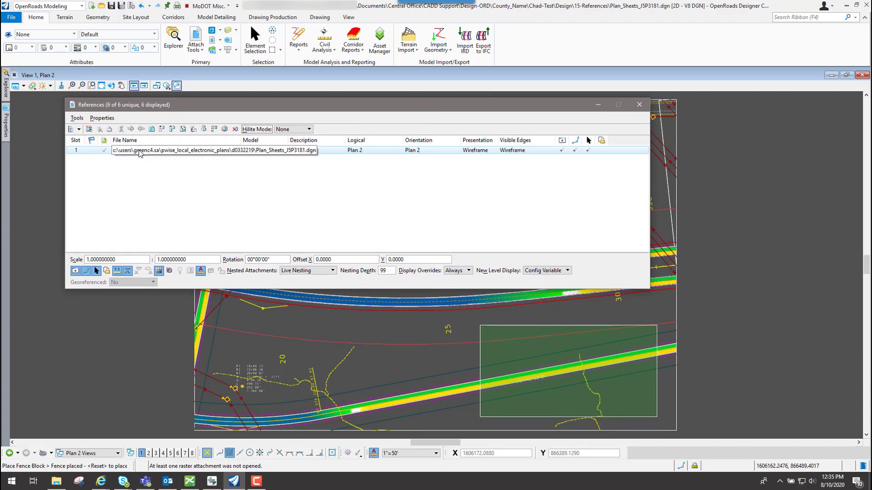
right_click(129, 154)
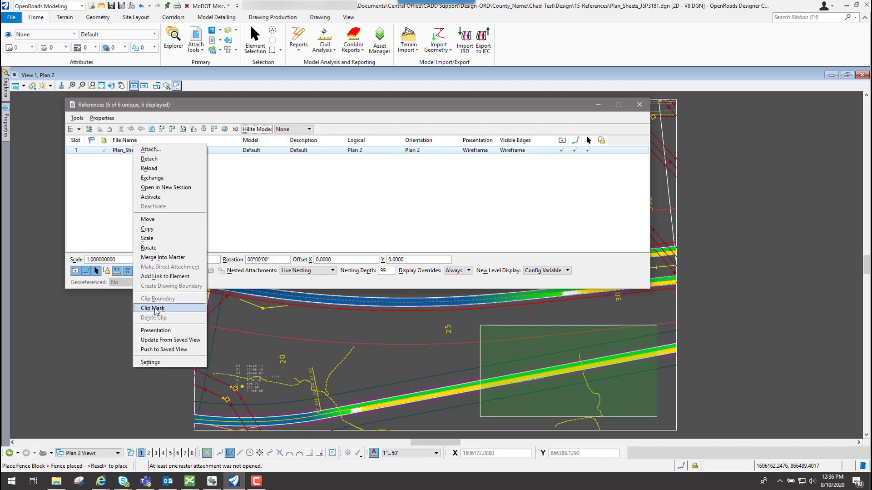
click(155, 309)
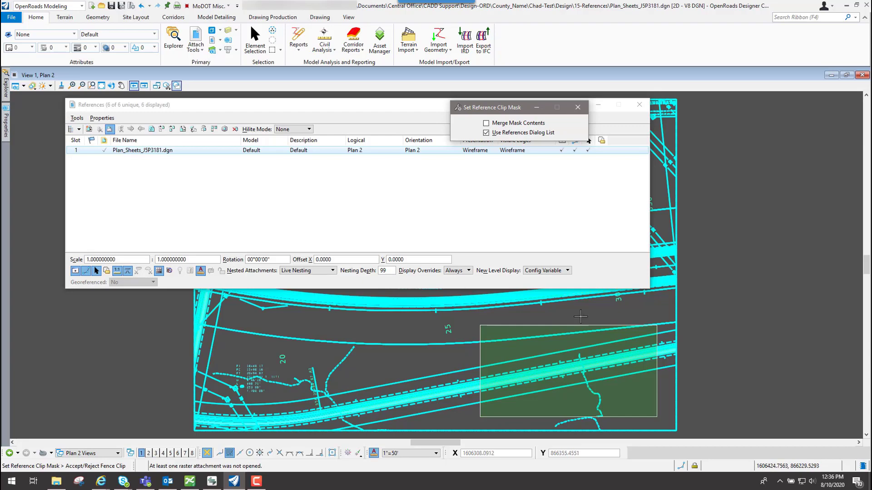
click(633, 308)
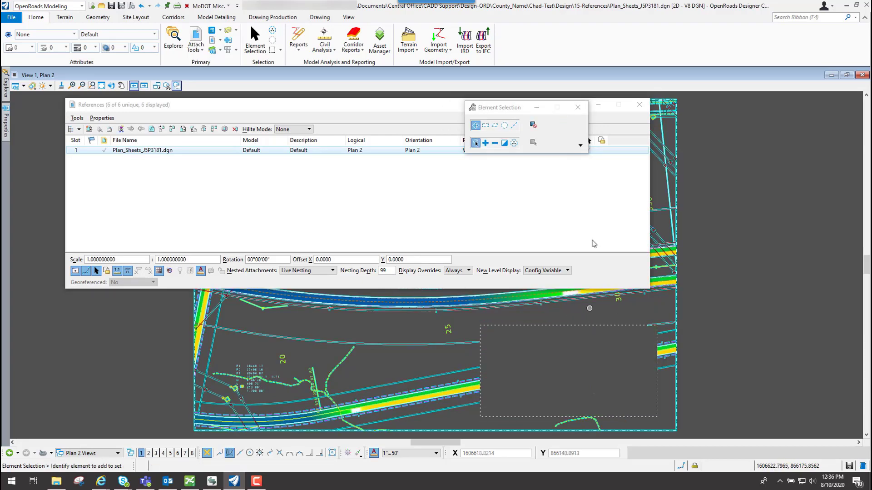
click(578, 108)
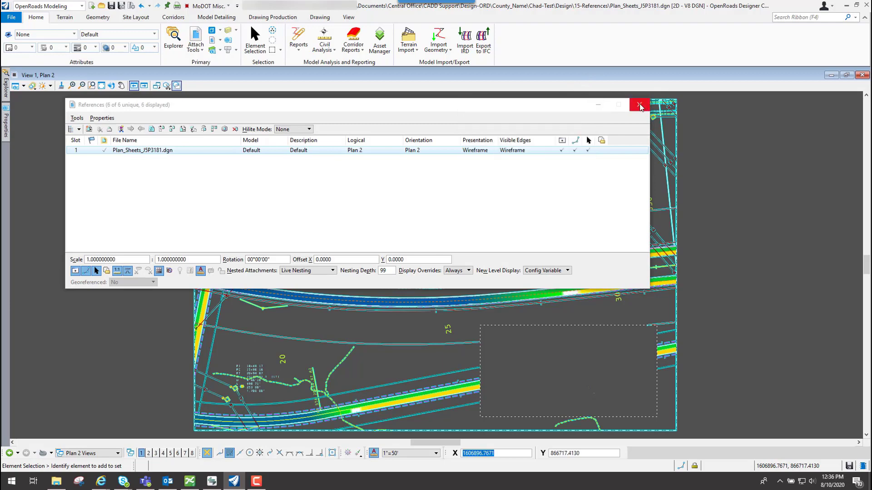
click(639, 105)
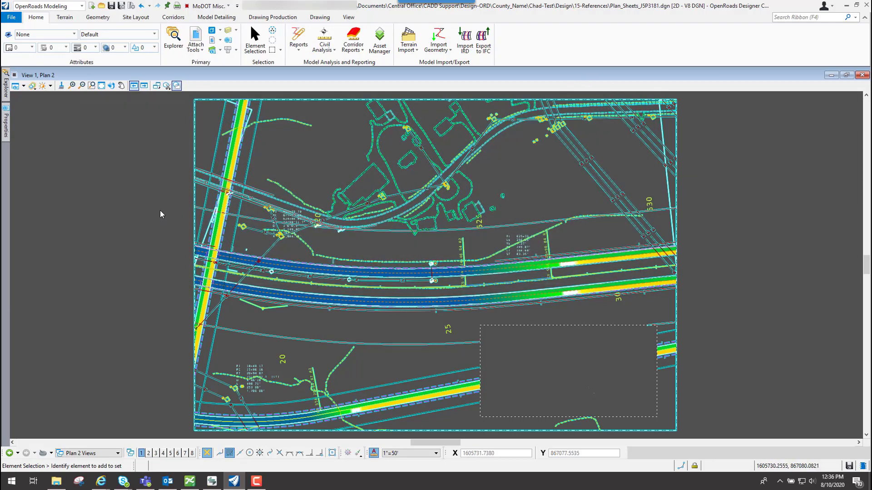
- With the reference list reopened, place a block fence over the curved road beside the buildings in the upper part of Plan 2
scroll(156, 218, down, 2)
scroll(345, 269, up, 2)
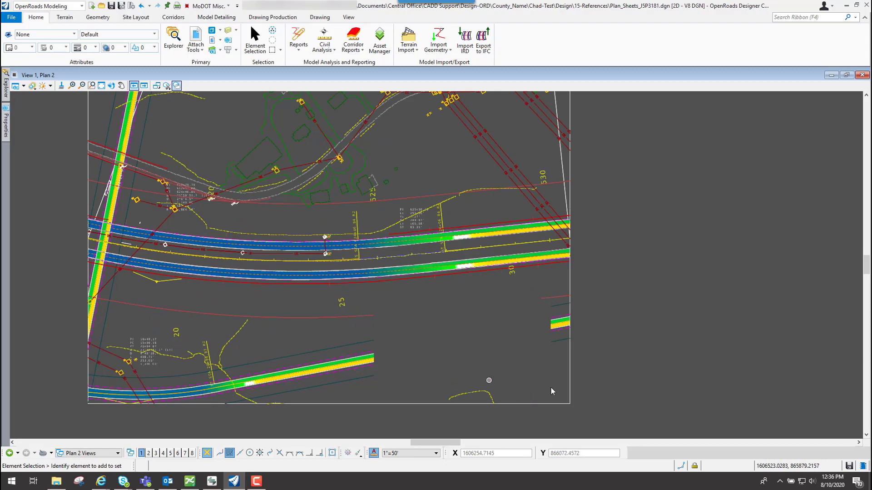
scroll(385, 318, down, 1)
scroll(290, 184, up, 1)
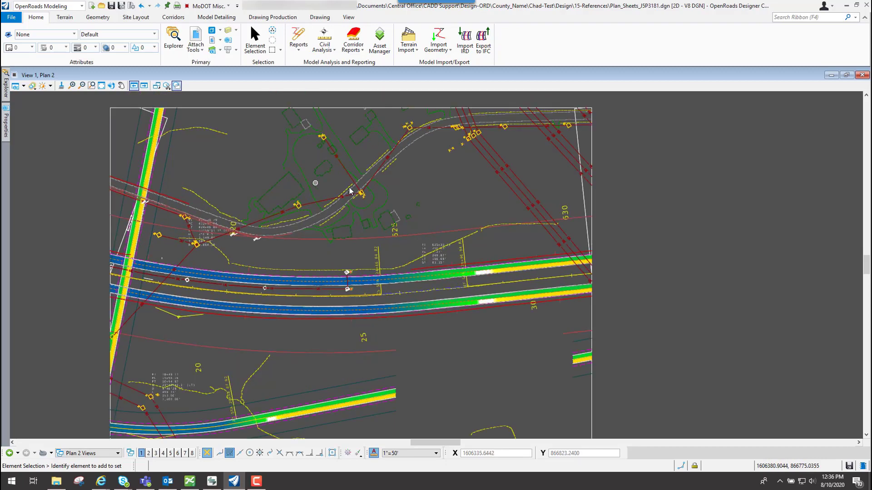
click(201, 40)
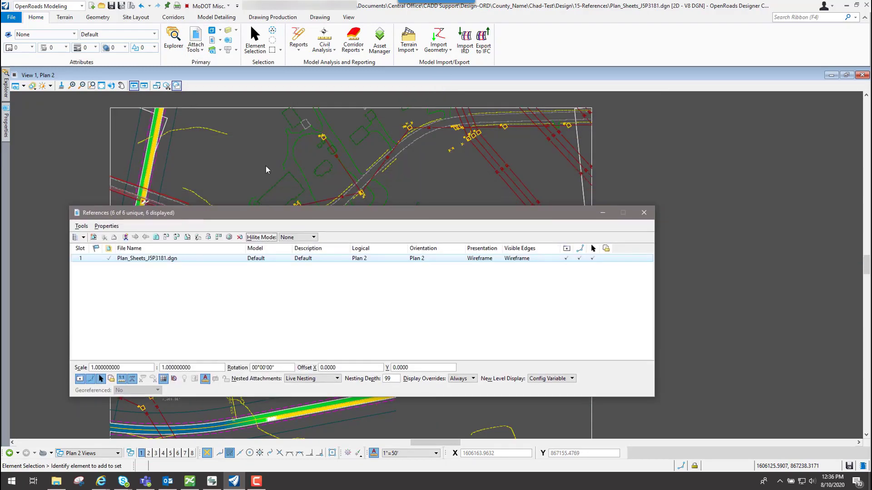
click(275, 49)
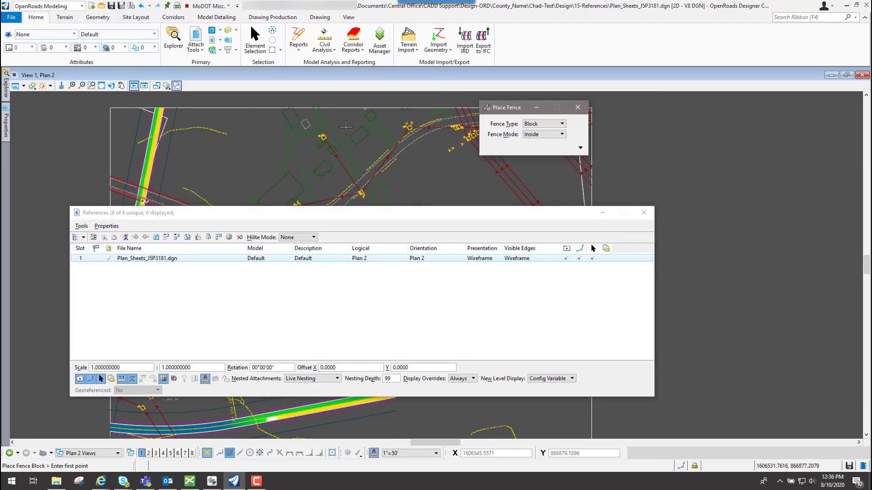
click(353, 118)
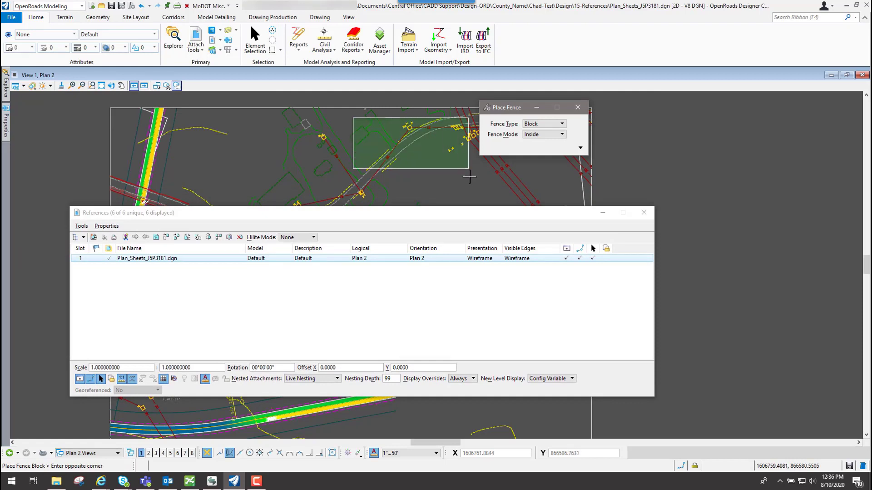
click(457, 192)
- Apply a clip mask to the Plan_Sheets_J5P3181.dgn reference using the fence over the curved road, and close the reference list
right_click(145, 259)
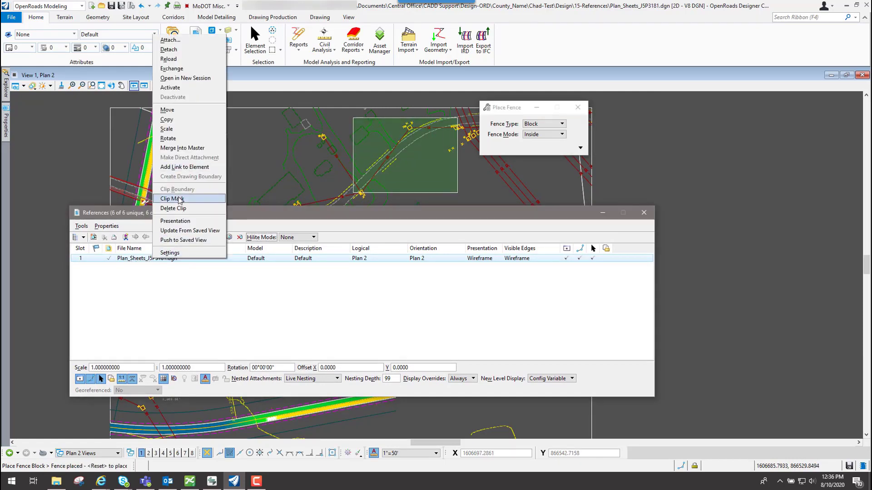
click(172, 199)
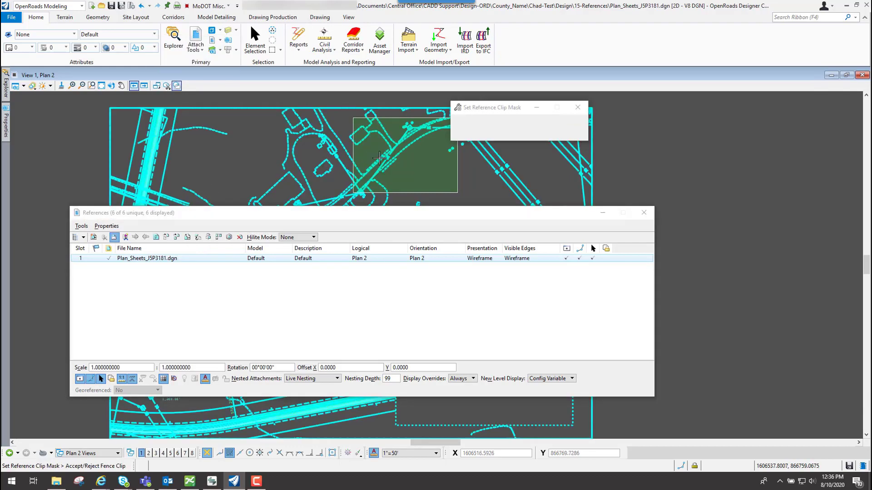
click(410, 156)
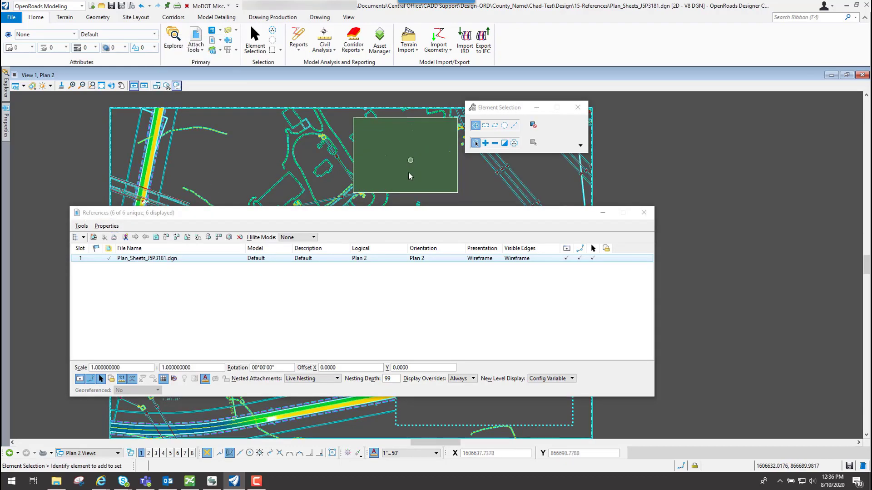
click(648, 214)
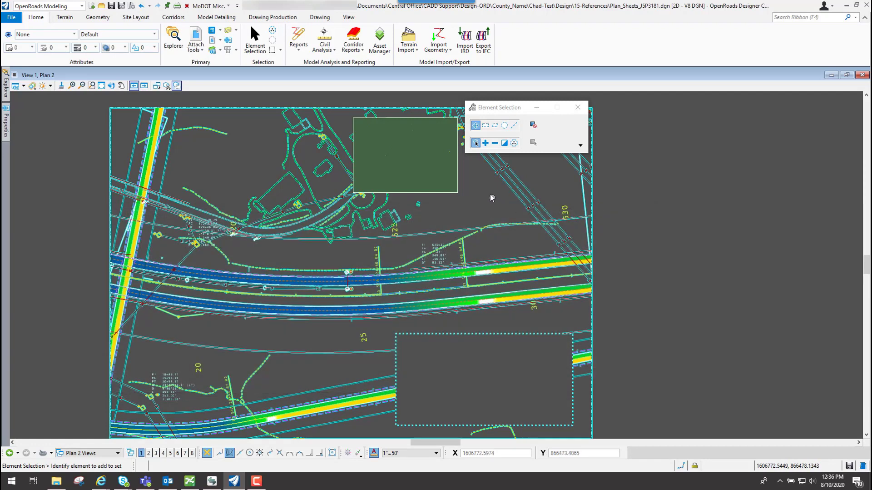
- Examine the masked areas in the Plan 2 drawing, then open the Plan 2 [Sheet] model and check the same areas on the sheet
scroll(427, 173, up, 4)
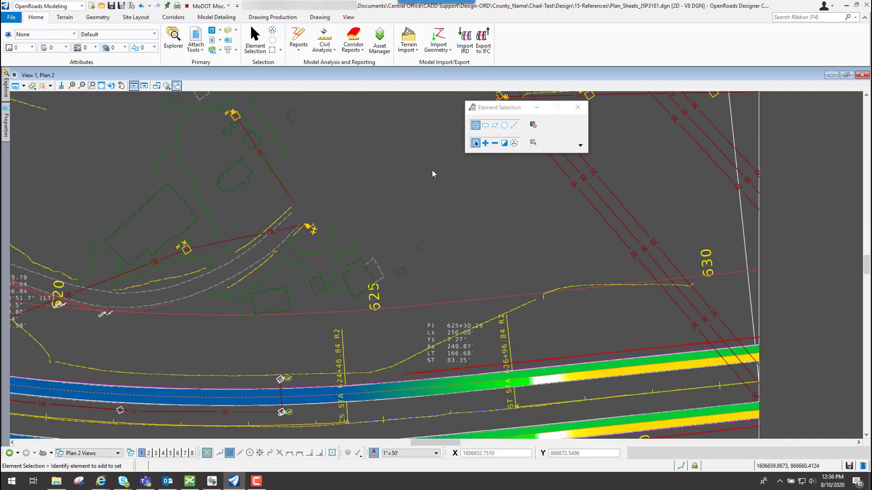
scroll(430, 172, down, 3)
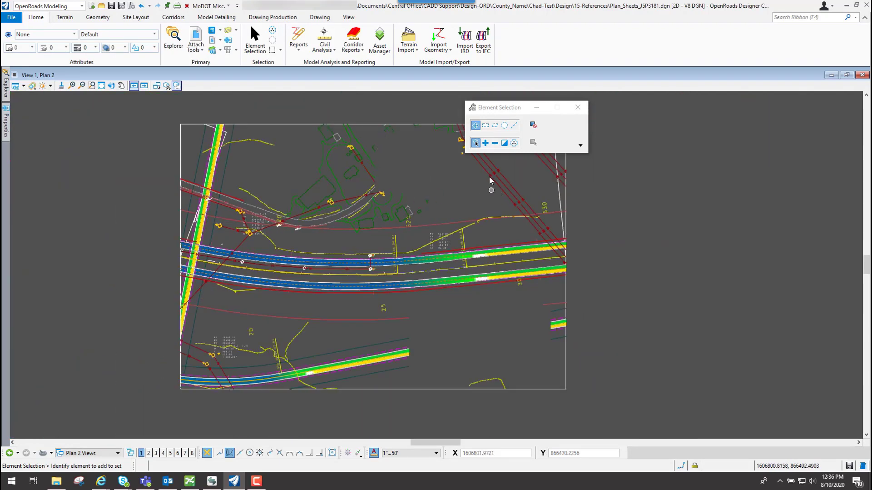
scroll(423, 245, down, 1)
scroll(473, 260, up, 2)
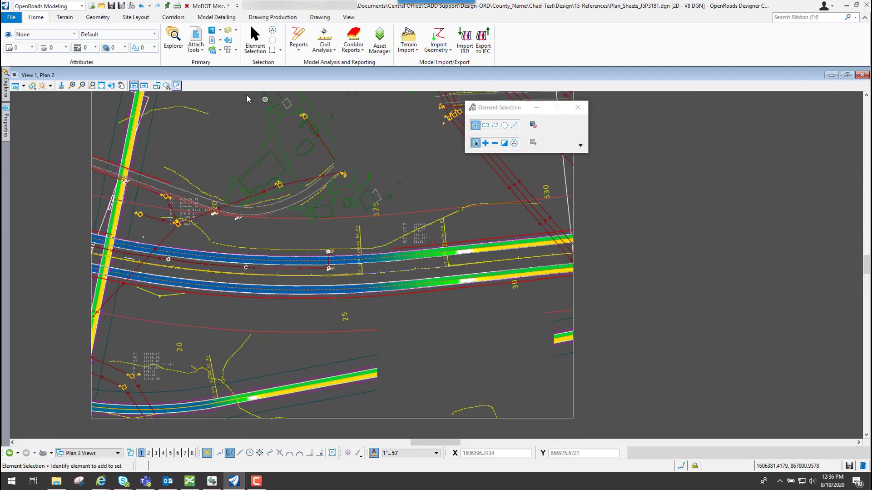
click(213, 30)
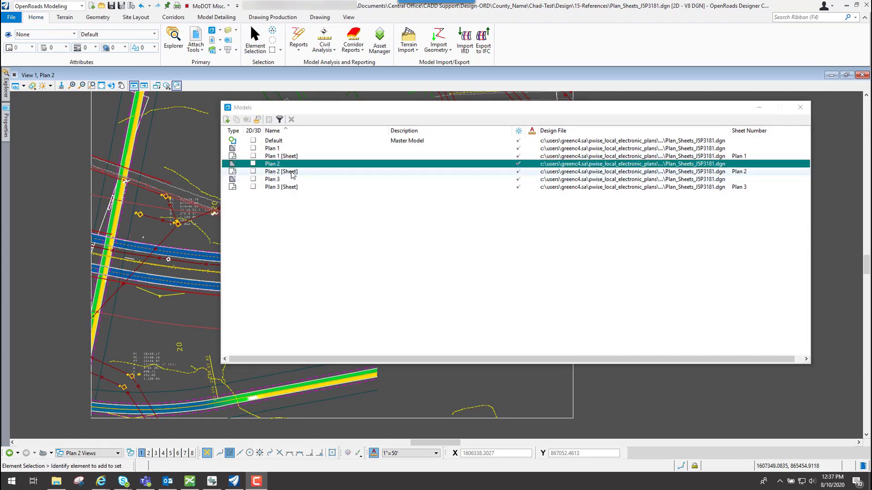
double_click(291, 175)
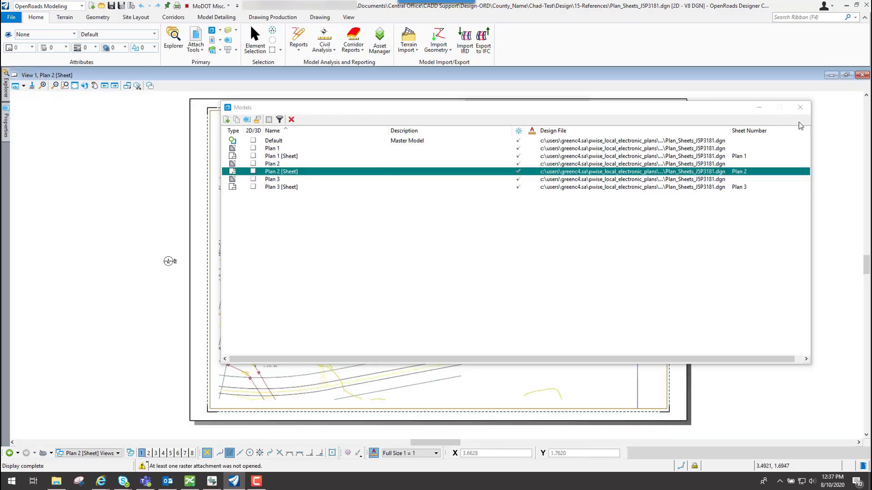
click(801, 108)
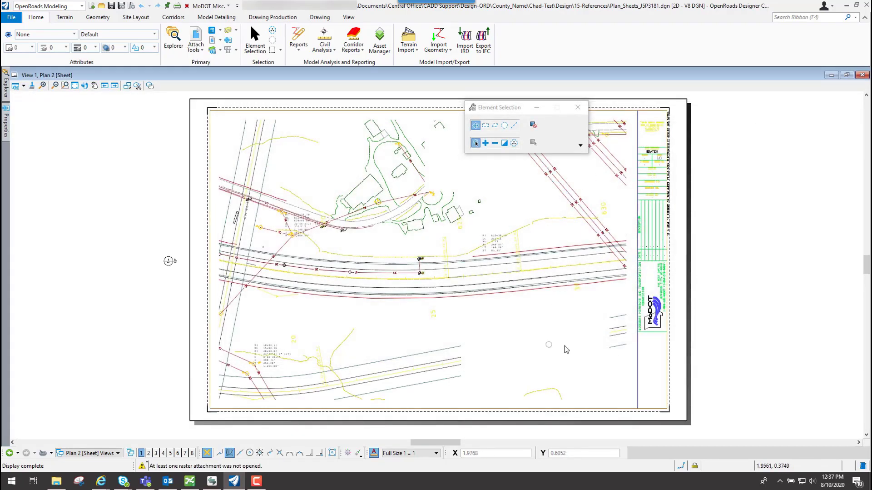
scroll(627, 331, up, 2)
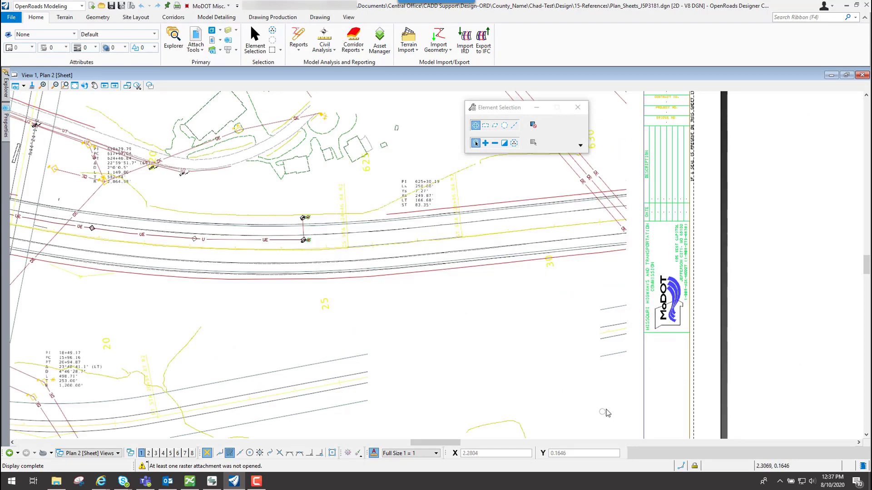
scroll(501, 274, down, 2)
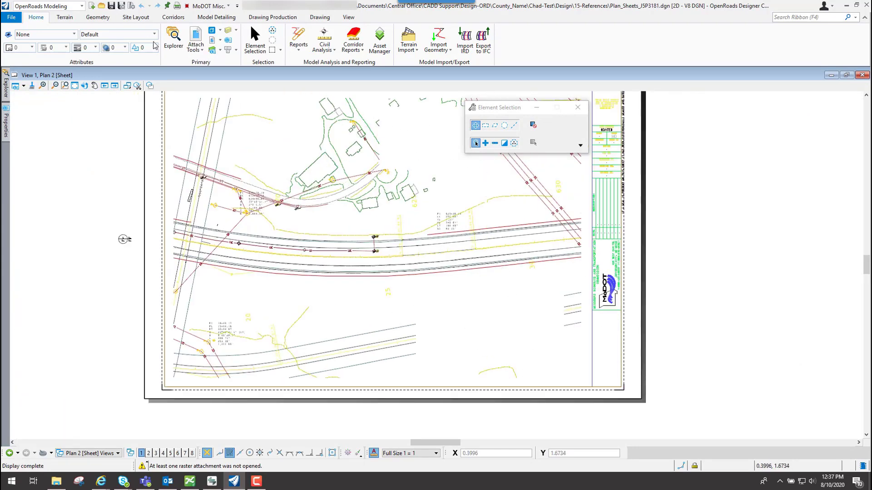
- Return to the Plan 2 drawing model and close the model list
click(210, 33)
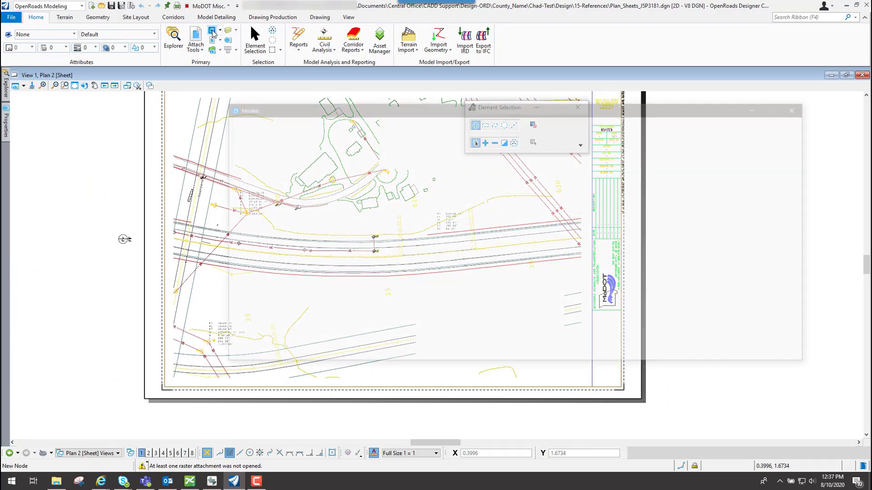
double_click(273, 164)
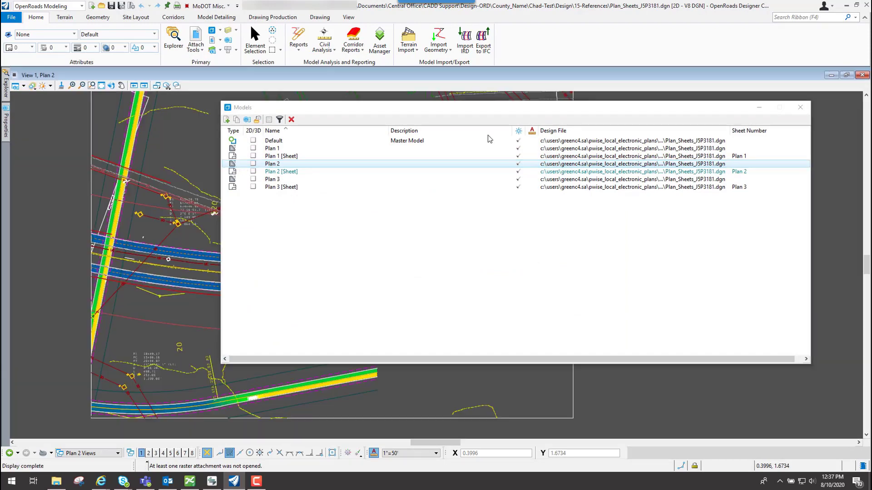
click(800, 107)
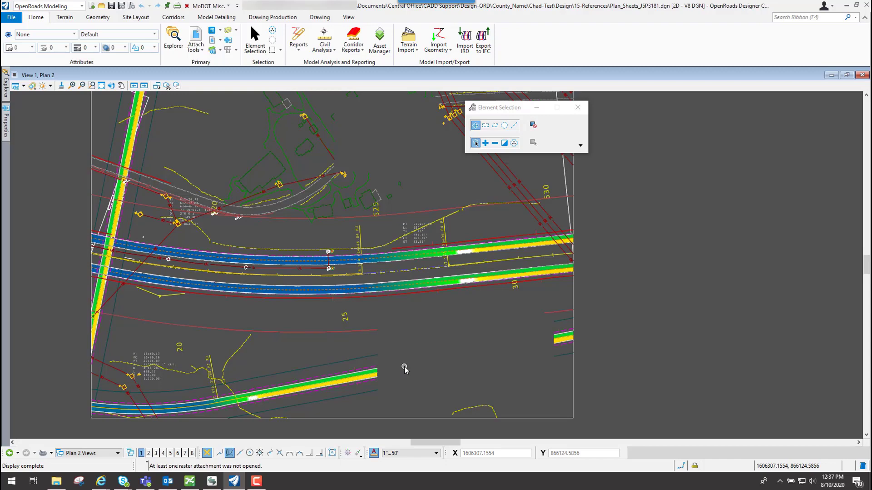
- Delete the upper clip mask over the curved road from the Plan_Sheets_J5P3181.dgn reference, close the reference list and end the command
scroll(406, 367, down, 1)
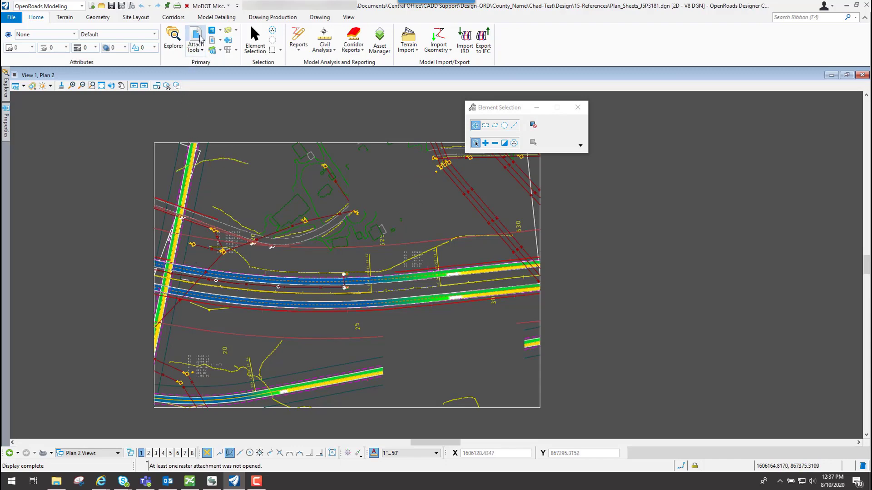
click(199, 39)
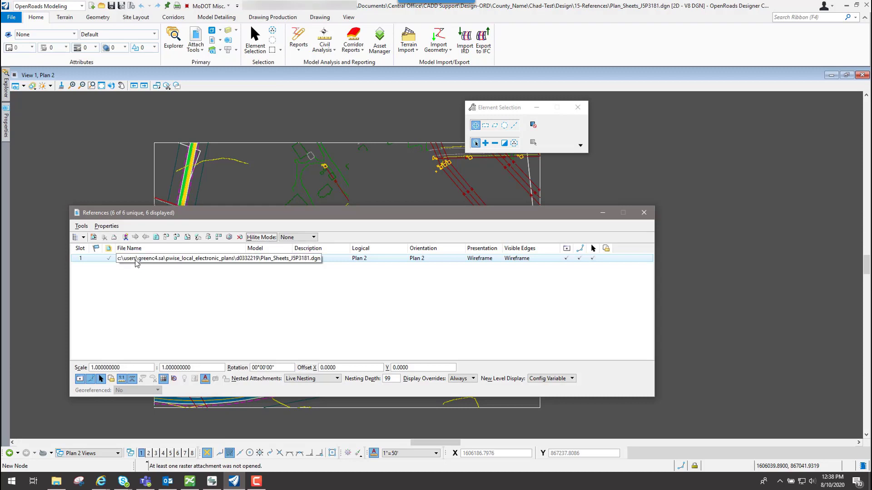
right_click(137, 263)
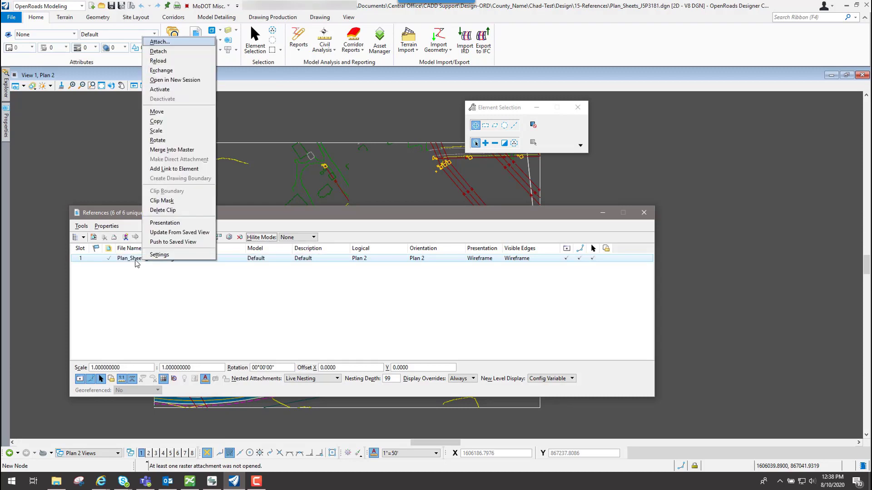
click(171, 212)
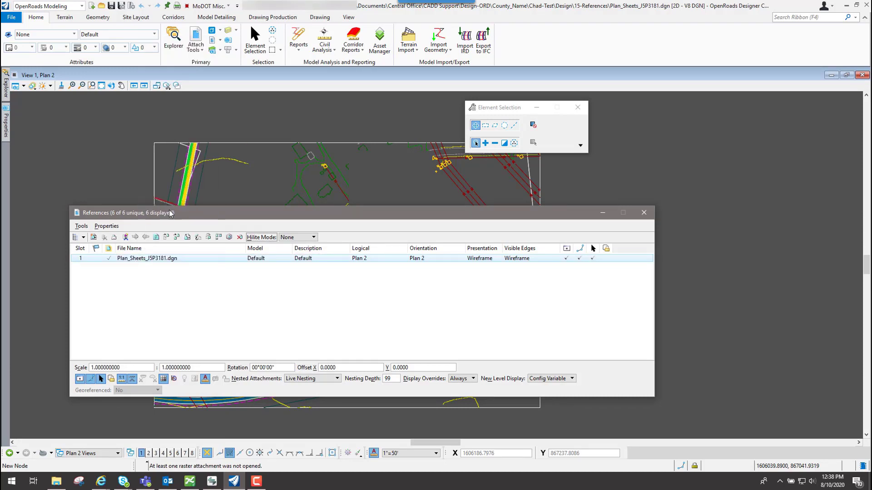
mouse_move(418, 219)
mouse_down()
mouse_move(488, 255)
mouse_move(813, 366)
mouse_move(841, 286)
mouse_move(825, 139)
mouse_up()
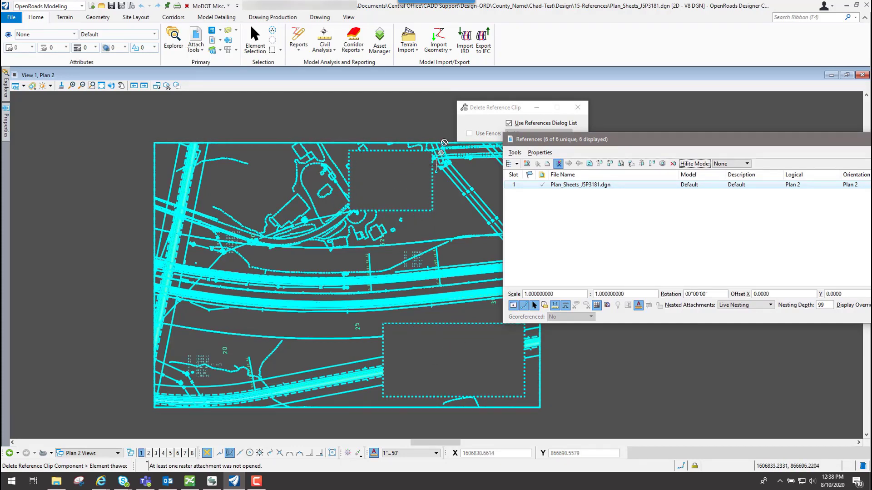
click(432, 190)
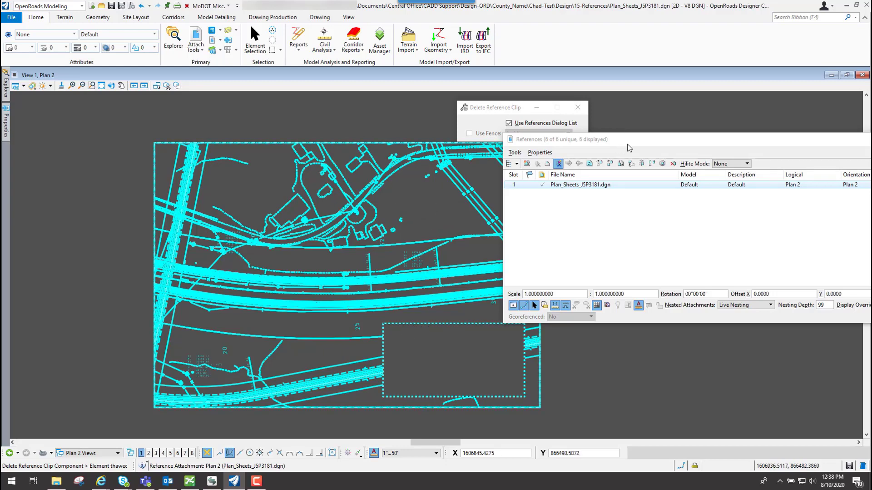
drag(634, 142, 187, 107)
click(635, 105)
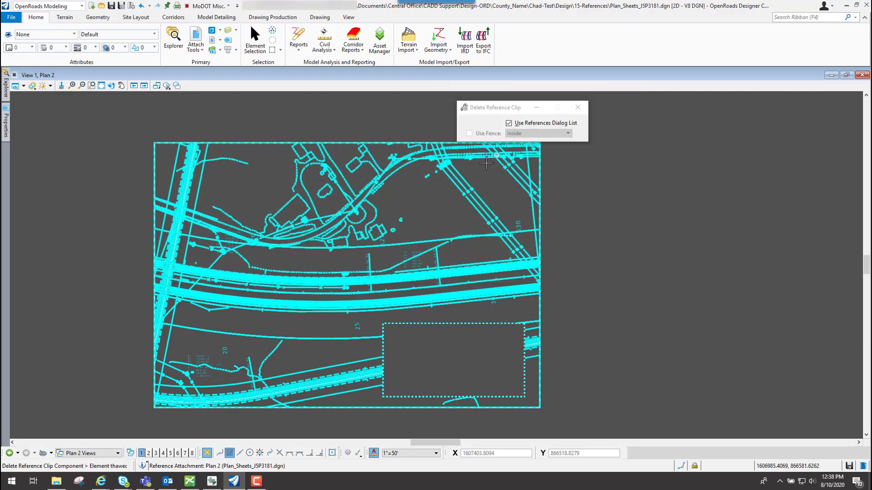
click(487, 163)
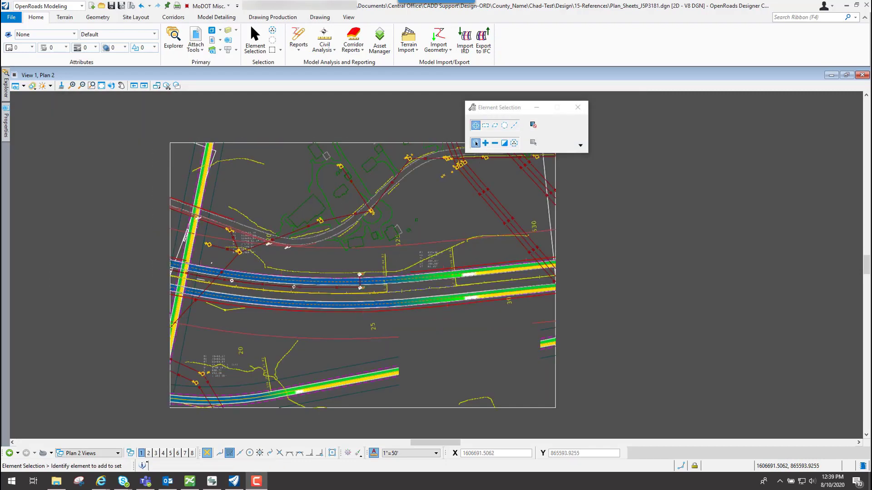